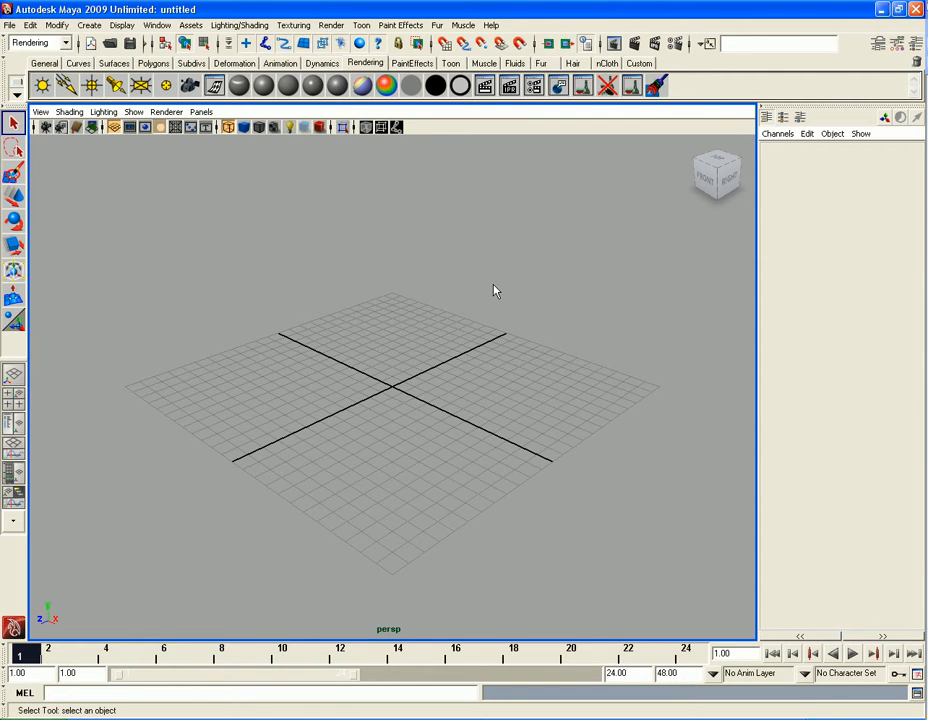
Step: Open the scene file 04_Scene_FG_START.ma from the project's scenes folder
{"action": "key", "text": "ctrl+o"}
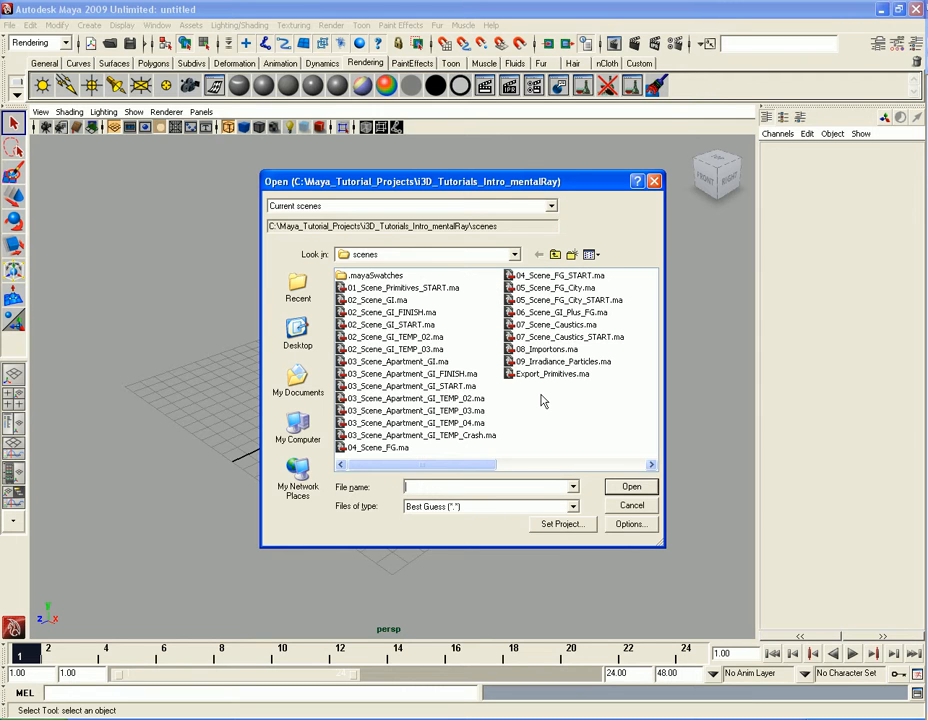
{"action": "left_click", "coordinate": [524, 279]}
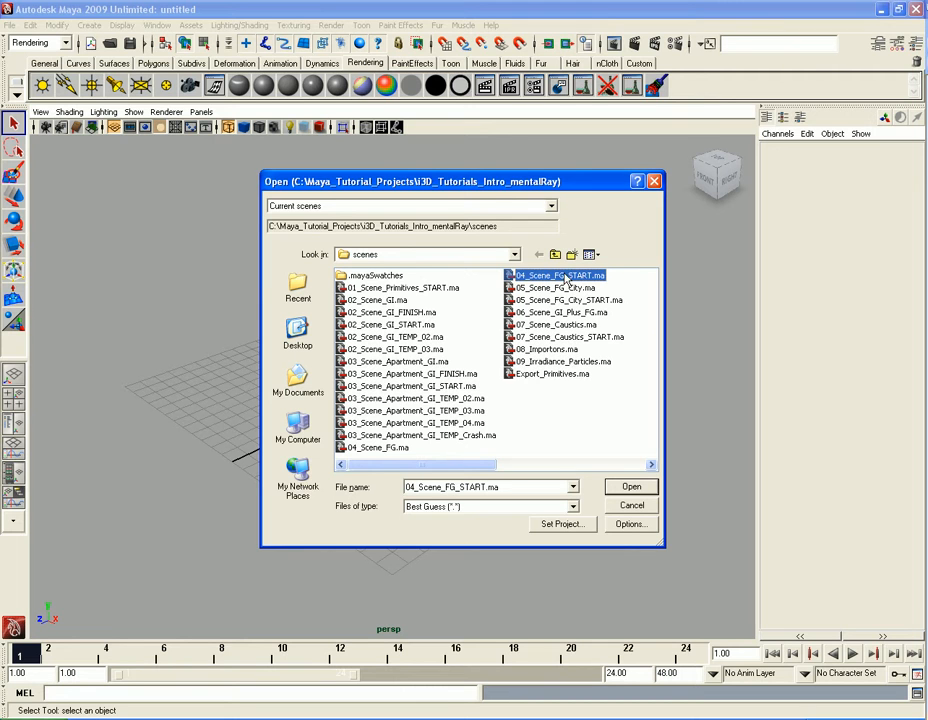
{"action": "double_click", "coordinate": [565, 276]}
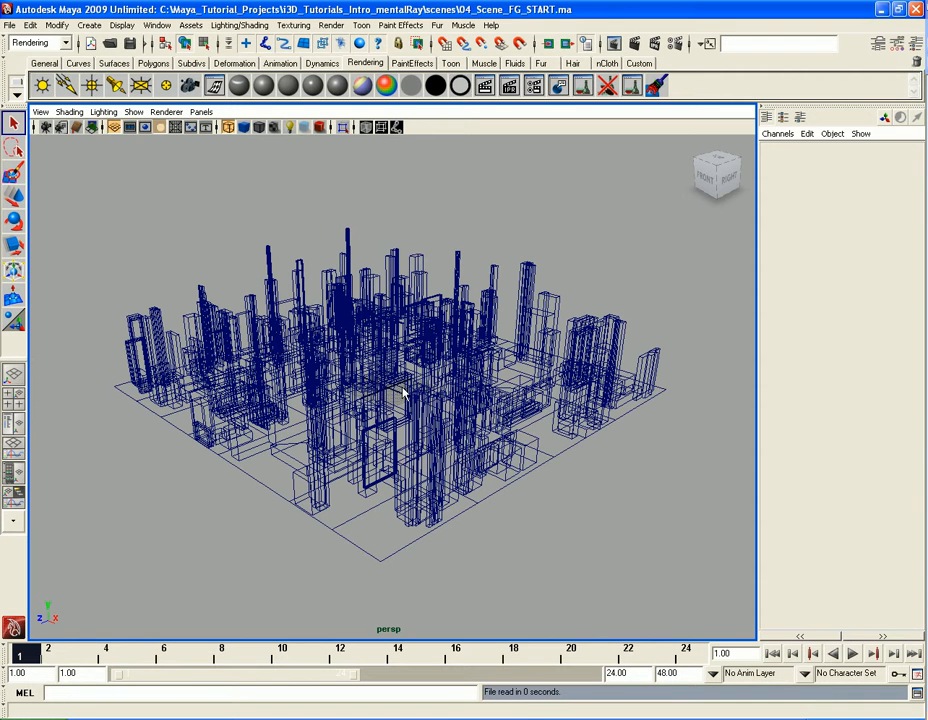
Step: Display the city model shaded and test-render the perspective view with mental ray
{"action": "key", "text": "5"}
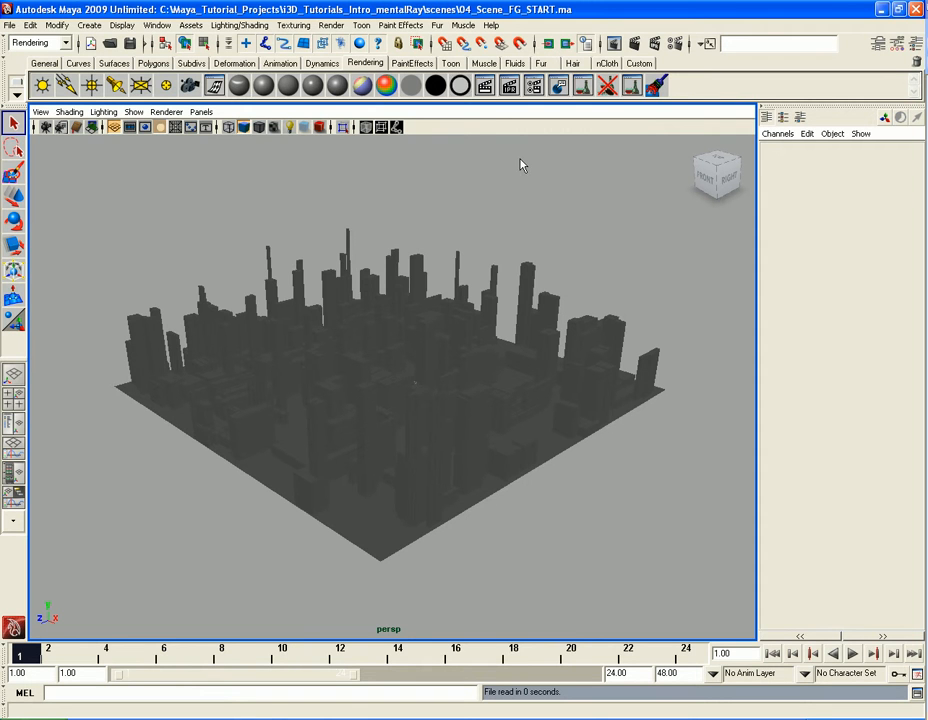
{"action": "left_click", "coordinate": [485, 85]}
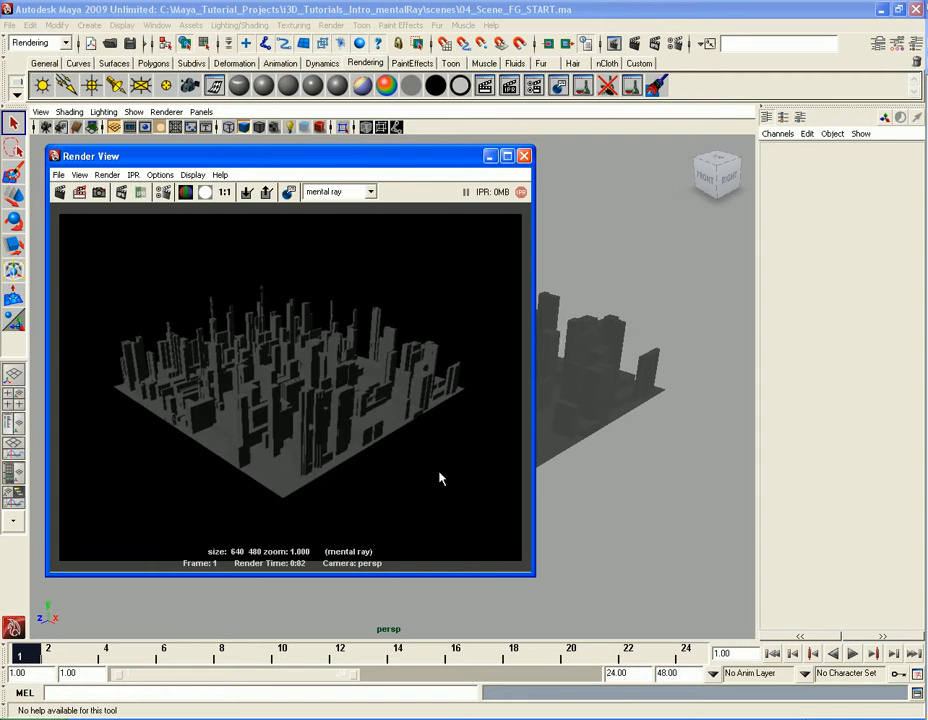
{"action": "left_click", "coordinate": [524, 157]}
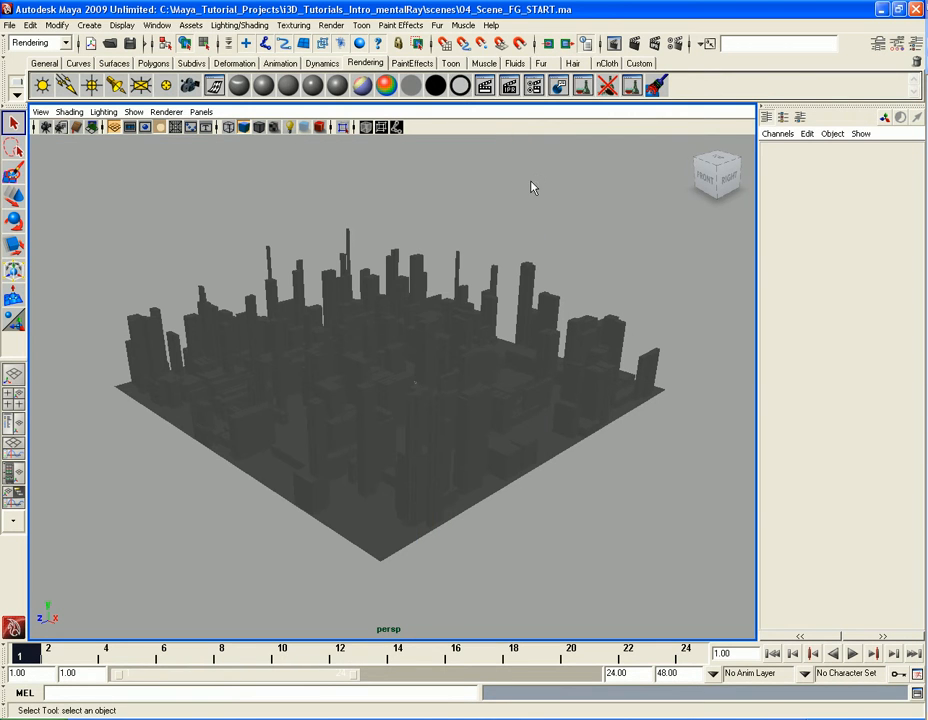
Step: Disable Enable Default Light in the common render settings
{"action": "left_click", "coordinate": [535, 88]}
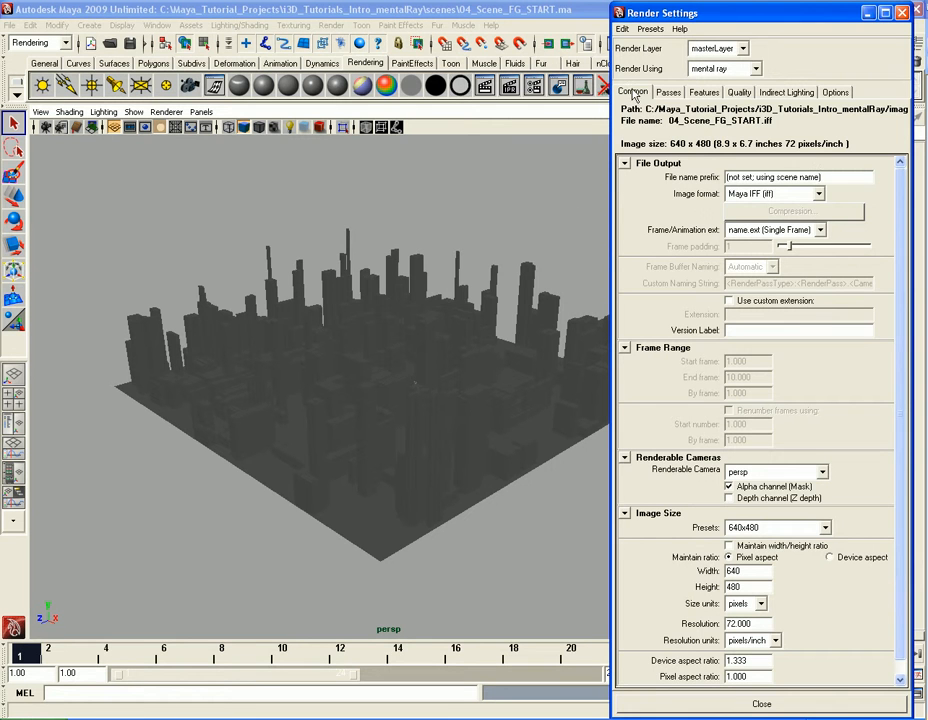
{"action": "scroll", "coordinate": [895, 300], "scroll_direction": "down", "scroll_amount": 1}
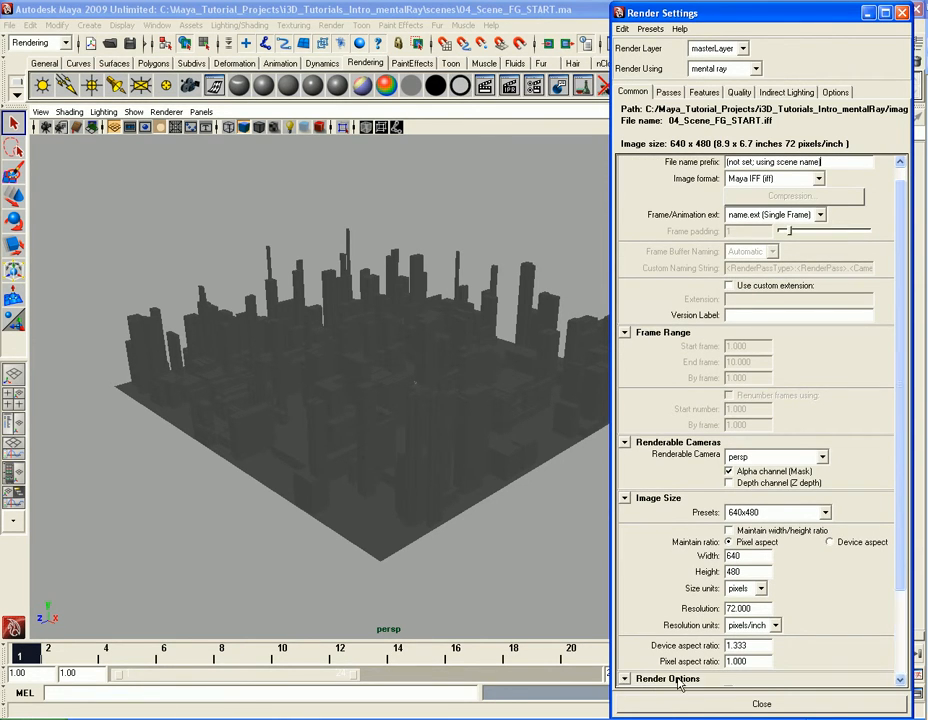
{"action": "scroll", "coordinate": [897, 398], "scroll_direction": "down", "scroll_amount": 5}
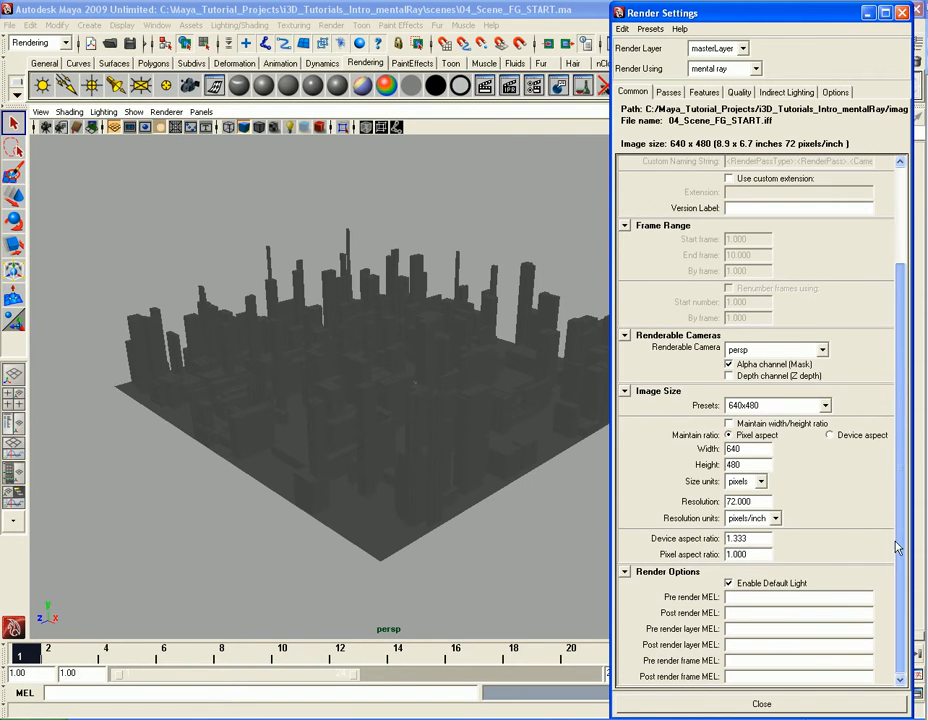
{"action": "left_click", "coordinate": [729, 585]}
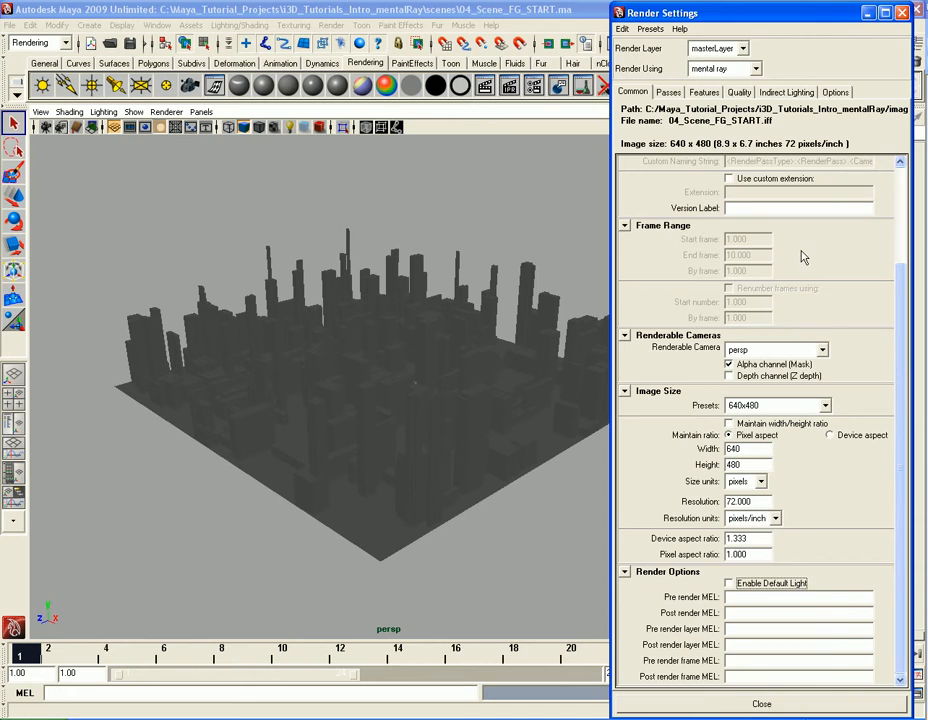
Step: In the indirect lighting settings, collapse Environment and Global Illumination, and expand Final Gathering Map, Quality and Tracing
{"action": "left_click", "coordinate": [783, 92]}
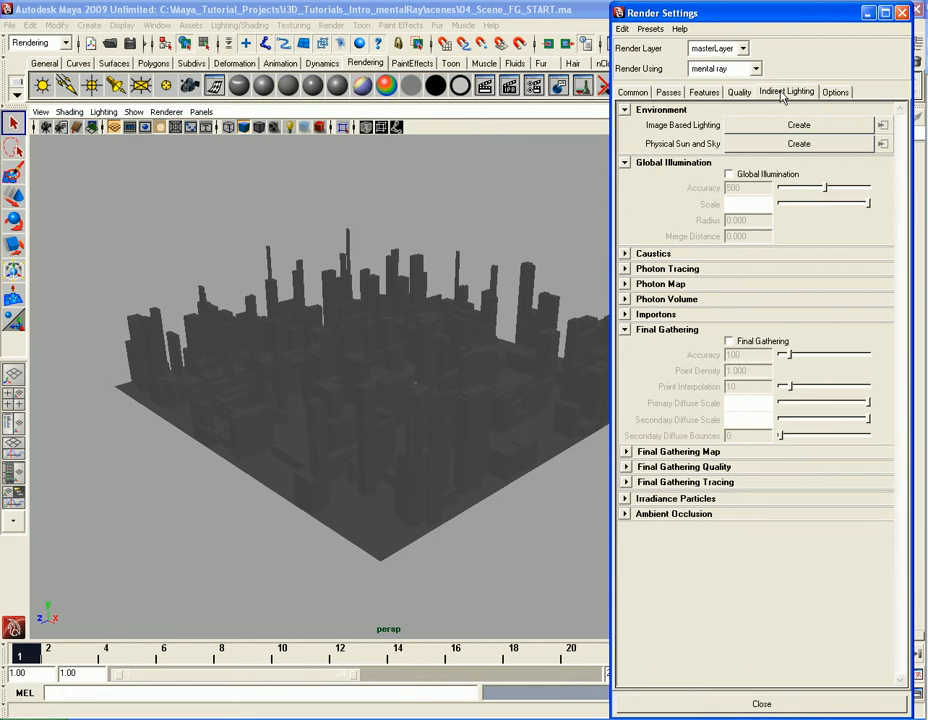
{"action": "left_click", "coordinate": [665, 110]}
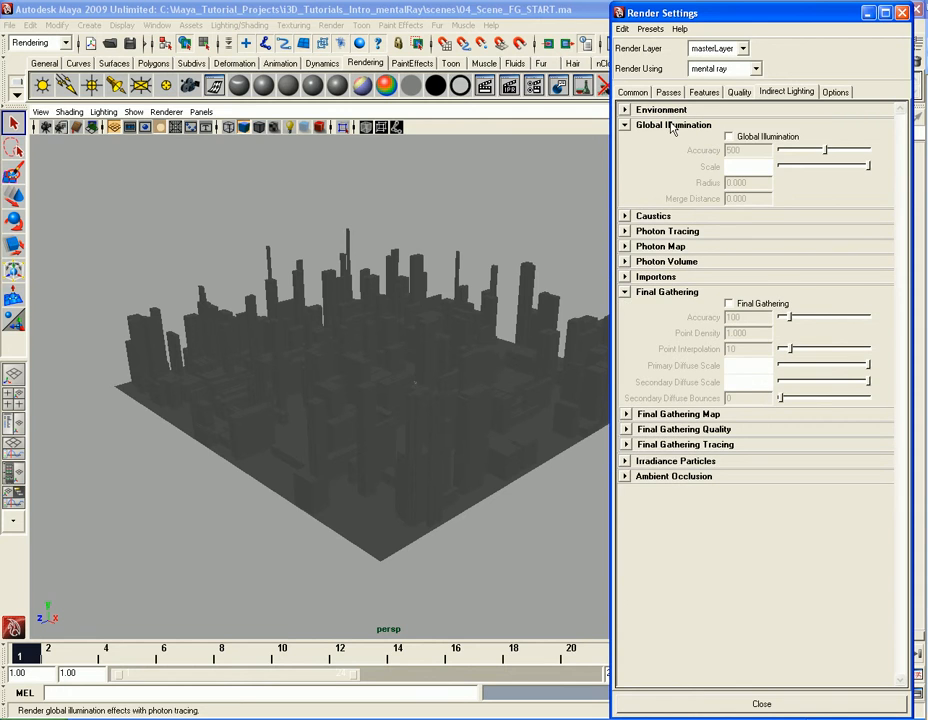
{"action": "left_click", "coordinate": [672, 124]}
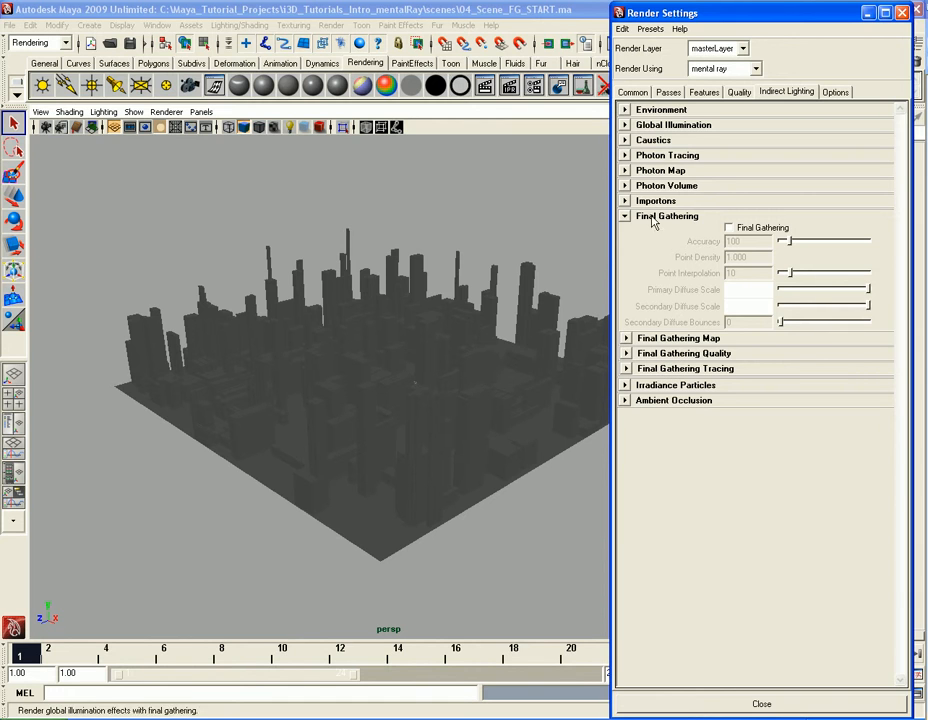
{"action": "left_click", "coordinate": [666, 340]}
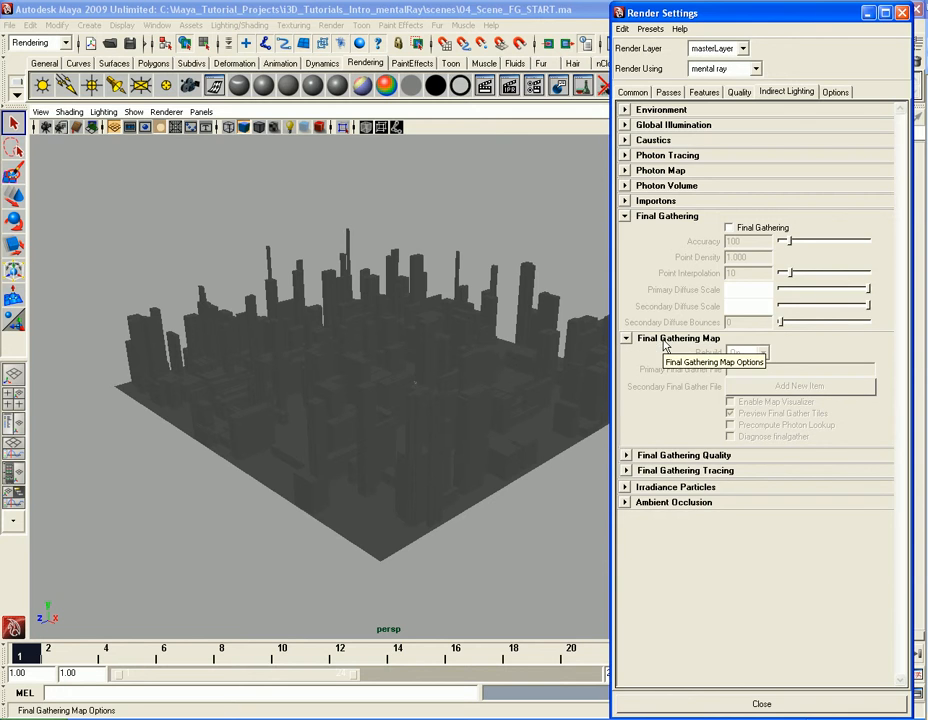
{"action": "left_click", "coordinate": [692, 456]}
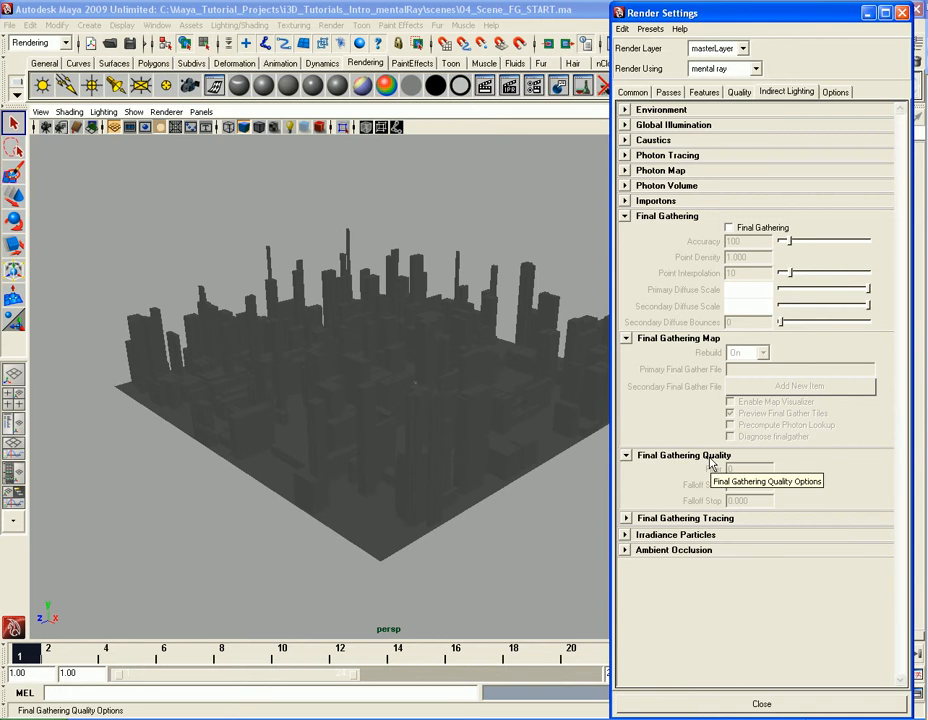
{"action": "left_click", "coordinate": [680, 519]}
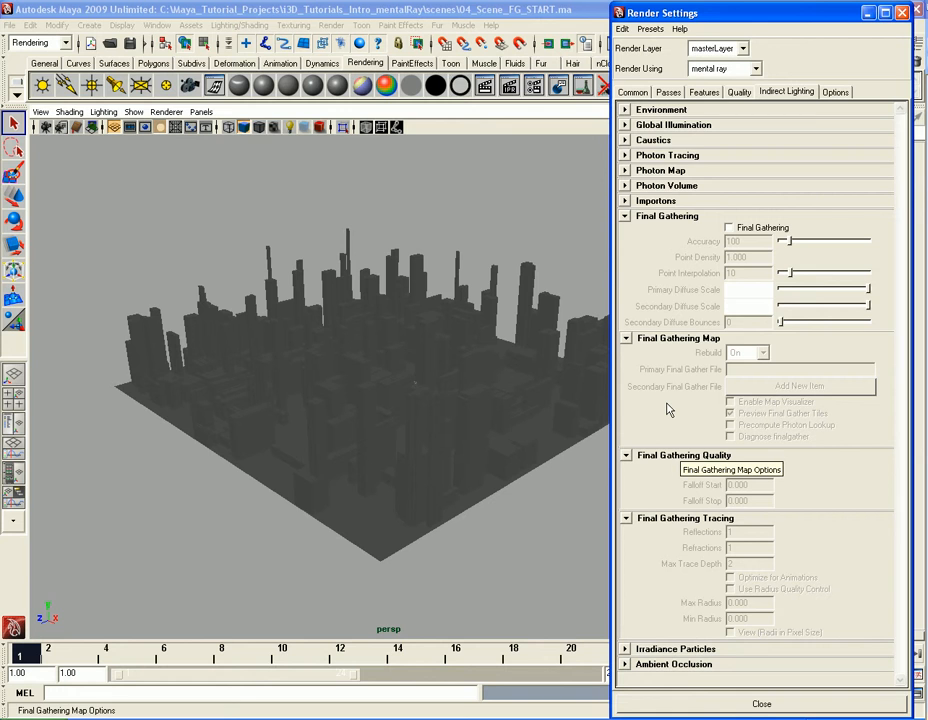
Step: Enable Final Gathering and test-render the city without any light source
{"action": "left_click", "coordinate": [731, 228]}
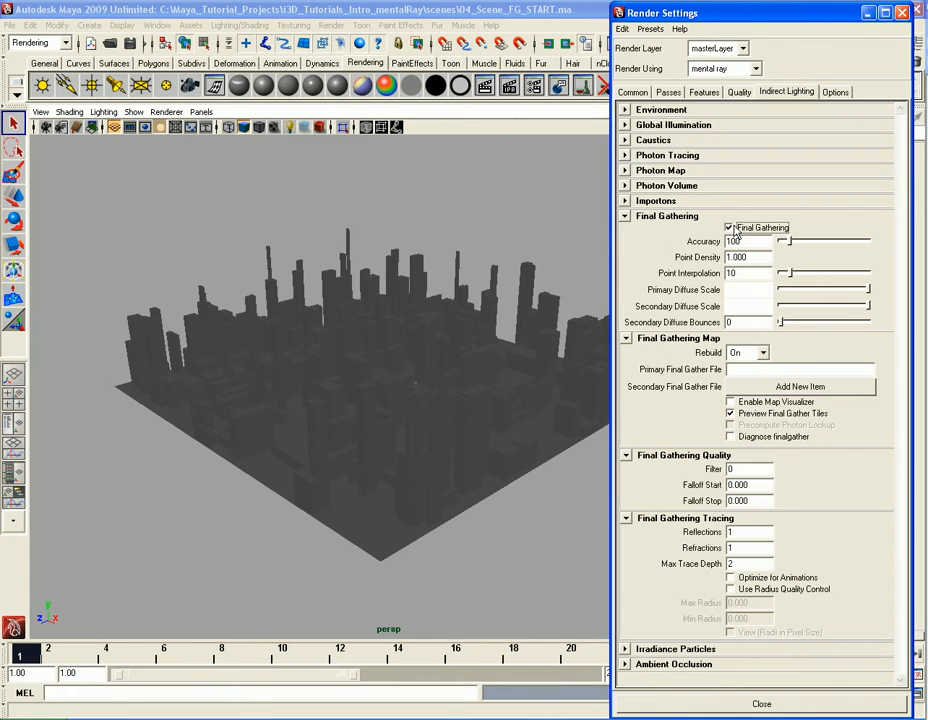
{"action": "left_click", "coordinate": [902, 12]}
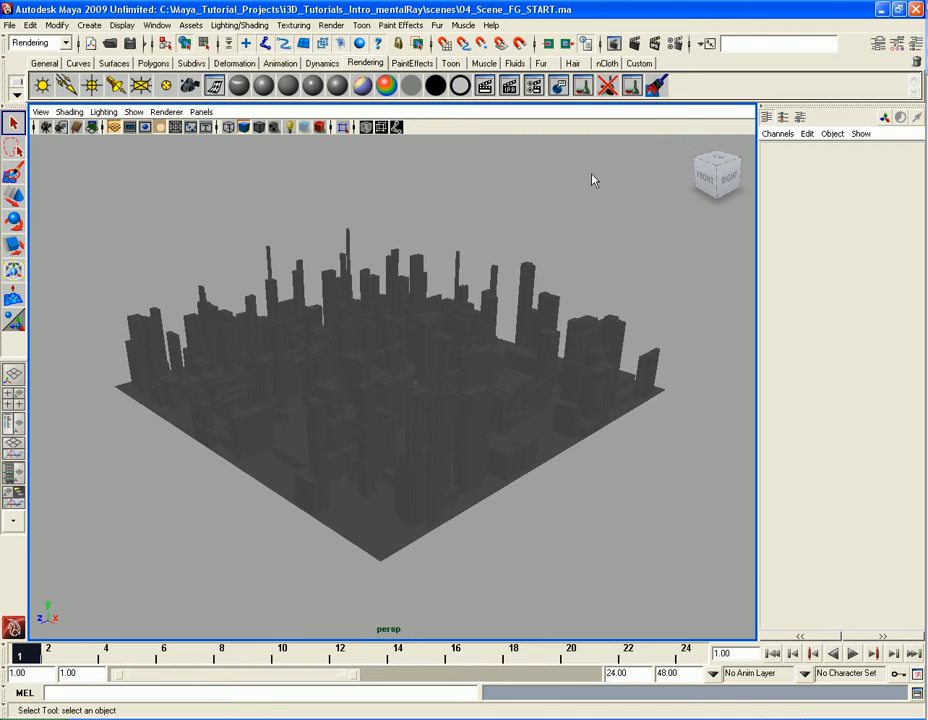
{"action": "left_click", "coordinate": [485, 85]}
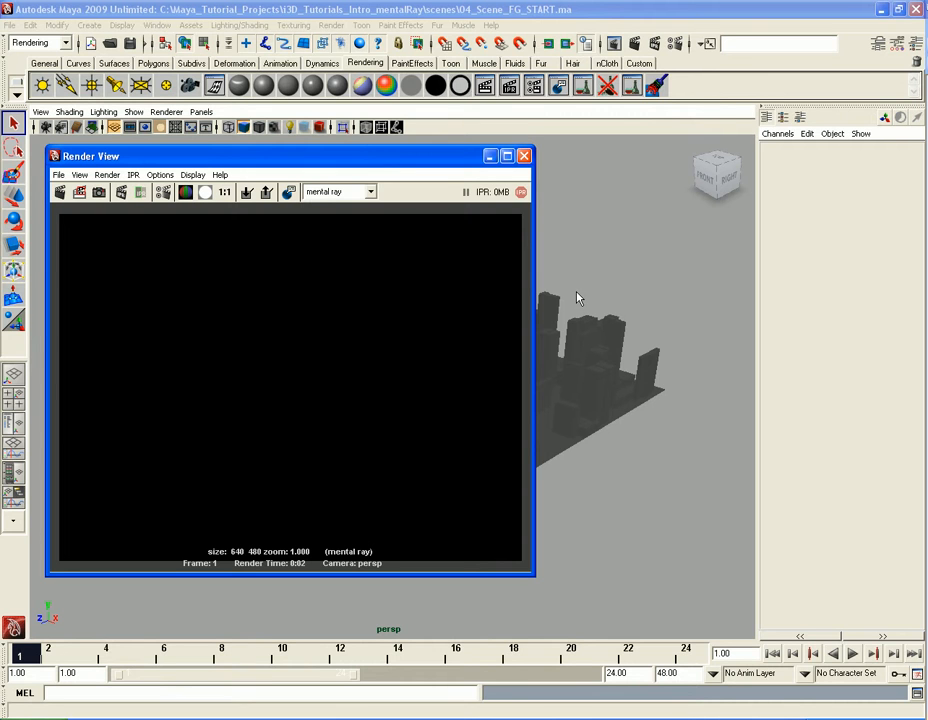
{"action": "left_click", "coordinate": [524, 156]}
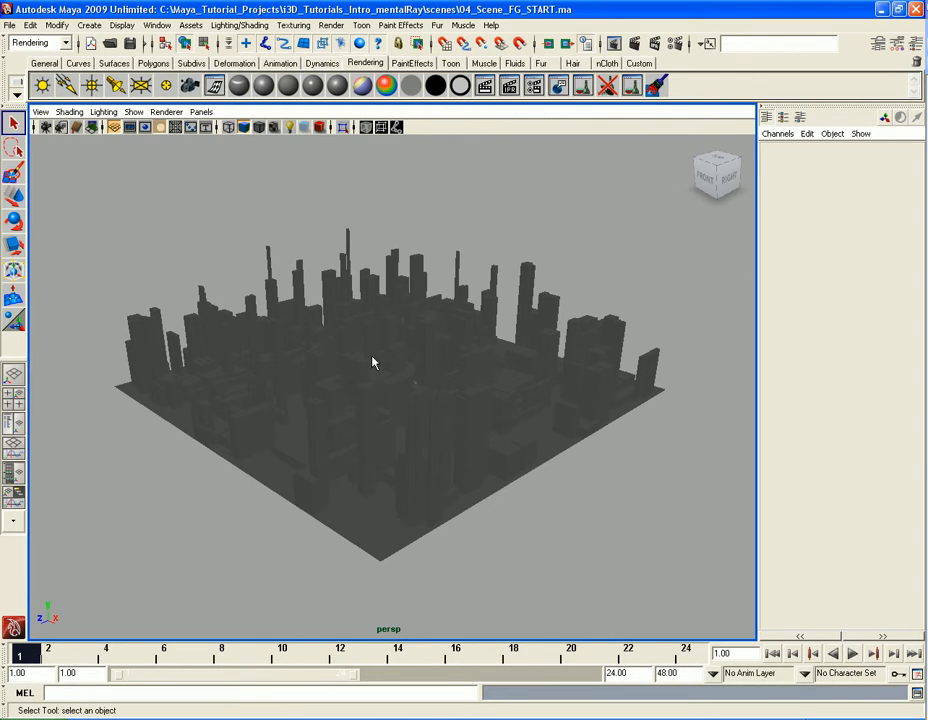
Step: Create a polygon sphere around the city and scale it uniformly to about 3.944 so it encloses the whole scene
{"action": "left_click", "coordinate": [89, 25]}
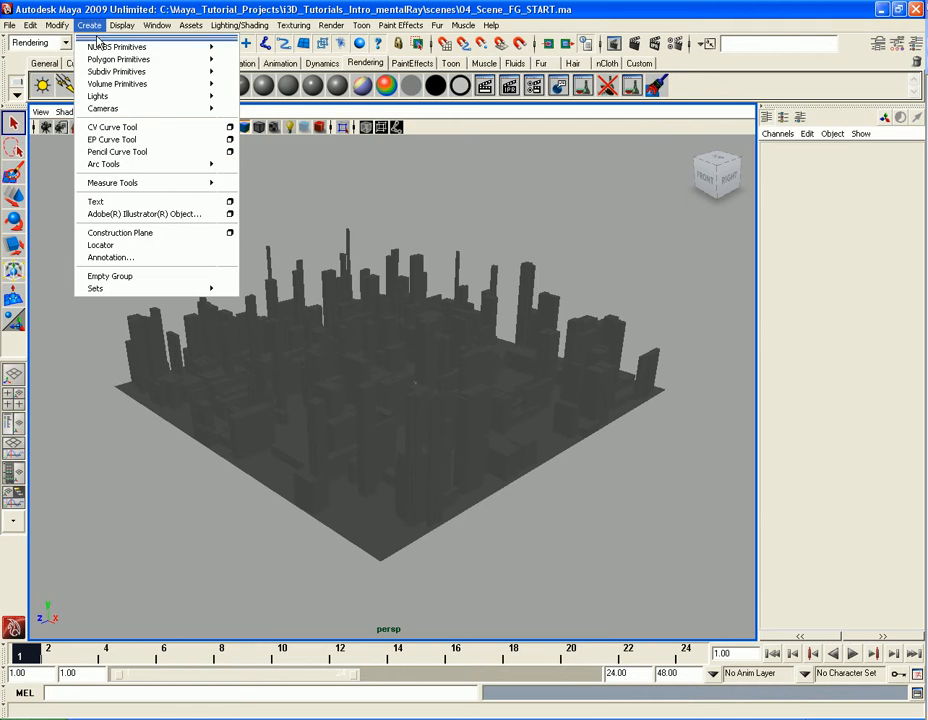
{"action": "mouse_move", "coordinate": [100, 62]}
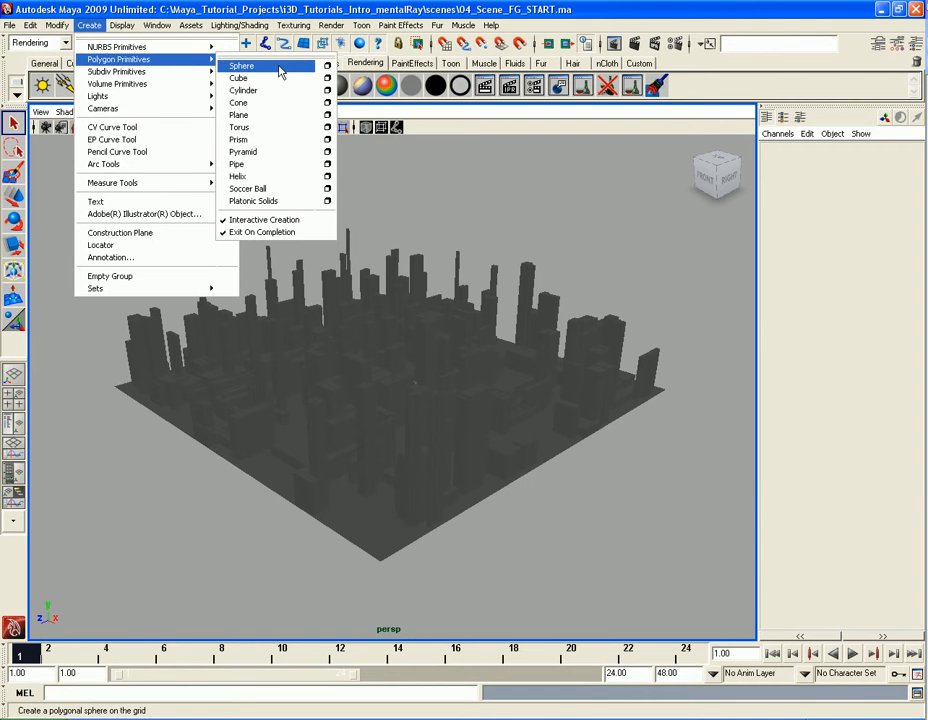
{"action": "left_click", "coordinate": [222, 65]}
{"action": "left_click_drag", "start_coordinate": [383, 385], "coordinate": [438, 437]}
{"action": "key", "text": "r"}
{"action": "middle_click_drag", "start_coordinate": [331, 476], "coordinate": [396, 505]}
{"action": "middle_click_drag", "start_coordinate": [292, 491], "coordinate": [416, 512]}
{"action": "key", "text": "q"}
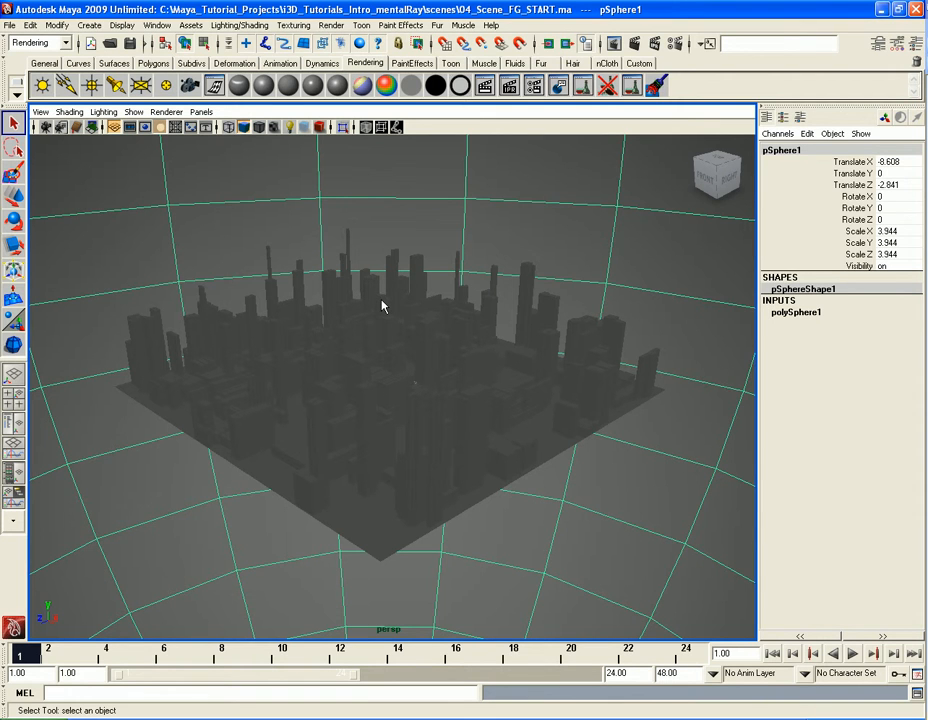
Step: Assign a new Surface Shader to the sphere and set its Out Color to white
{"action": "right_click", "coordinate": [371, 189]}
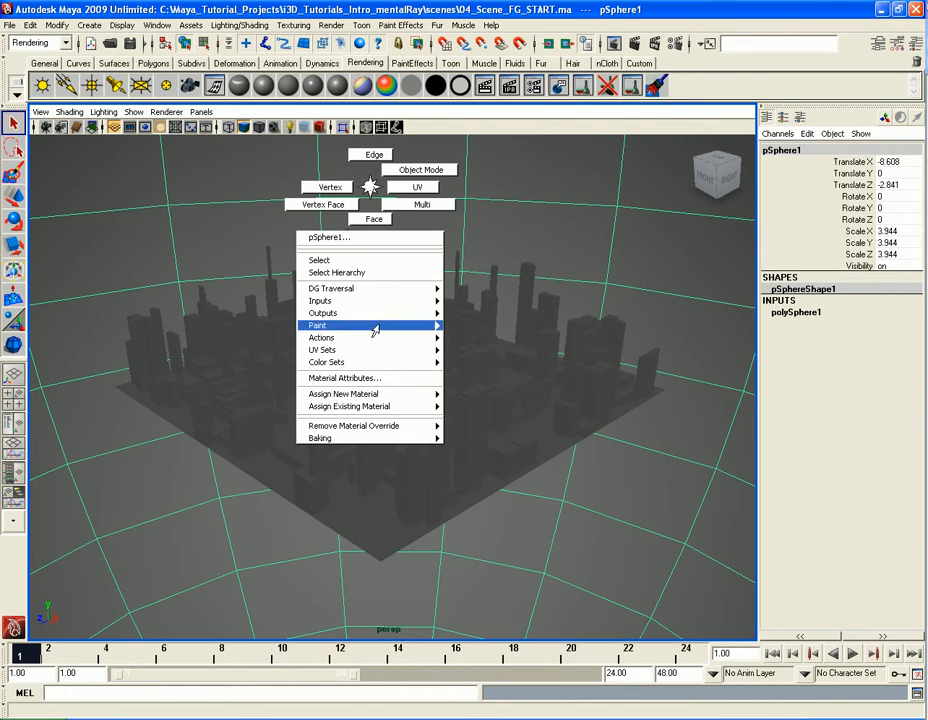
{"action": "mouse_move", "coordinate": [381, 398]}
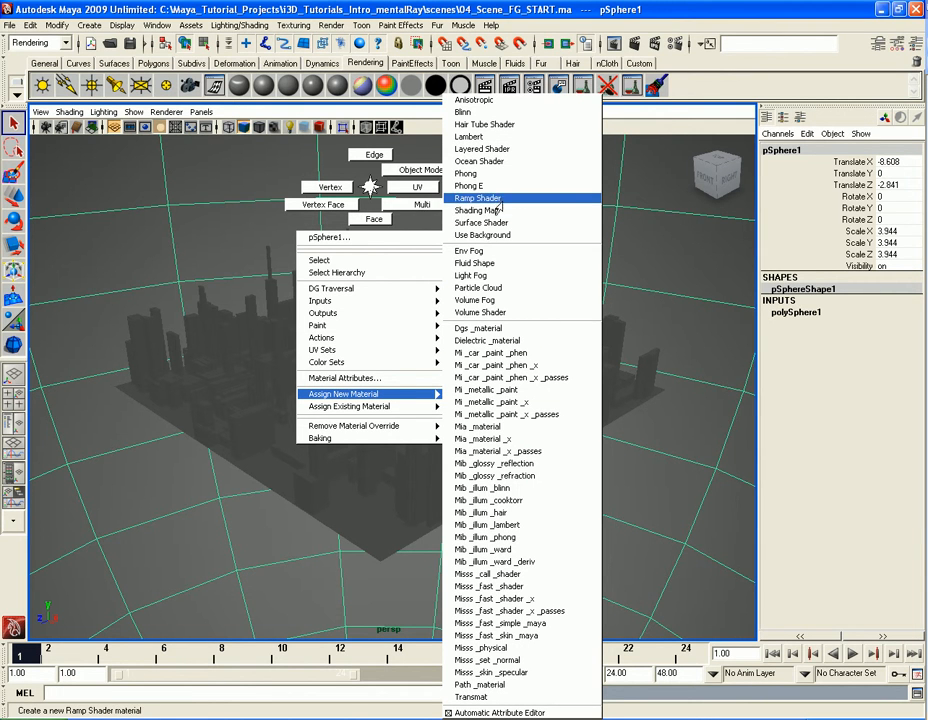
{"action": "left_click", "coordinate": [477, 224]}
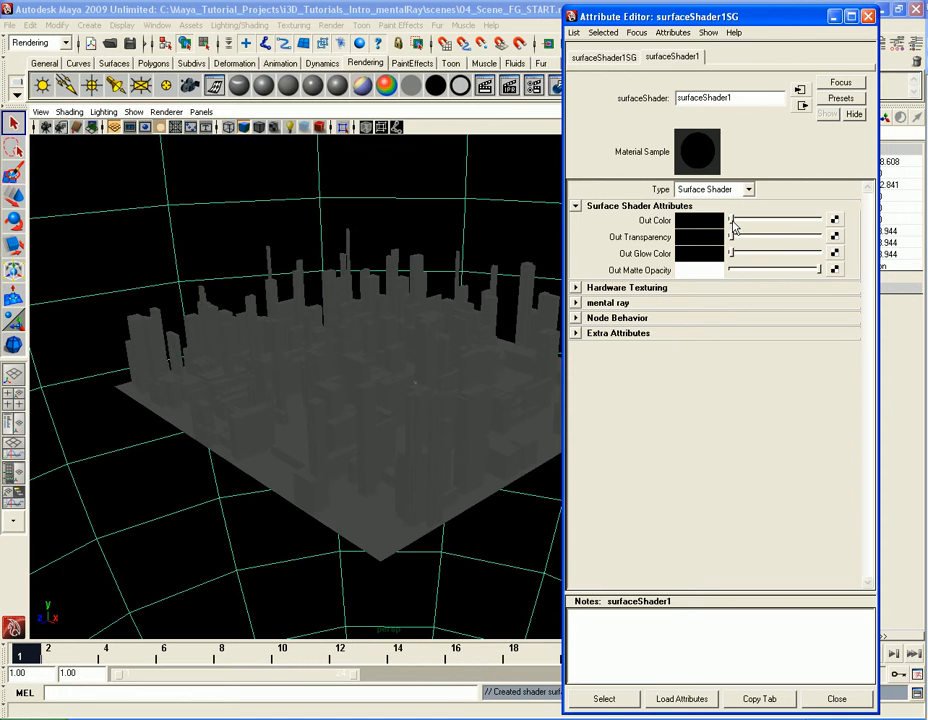
{"action": "left_click_drag", "start_coordinate": [732, 221], "coordinate": [820, 221]}
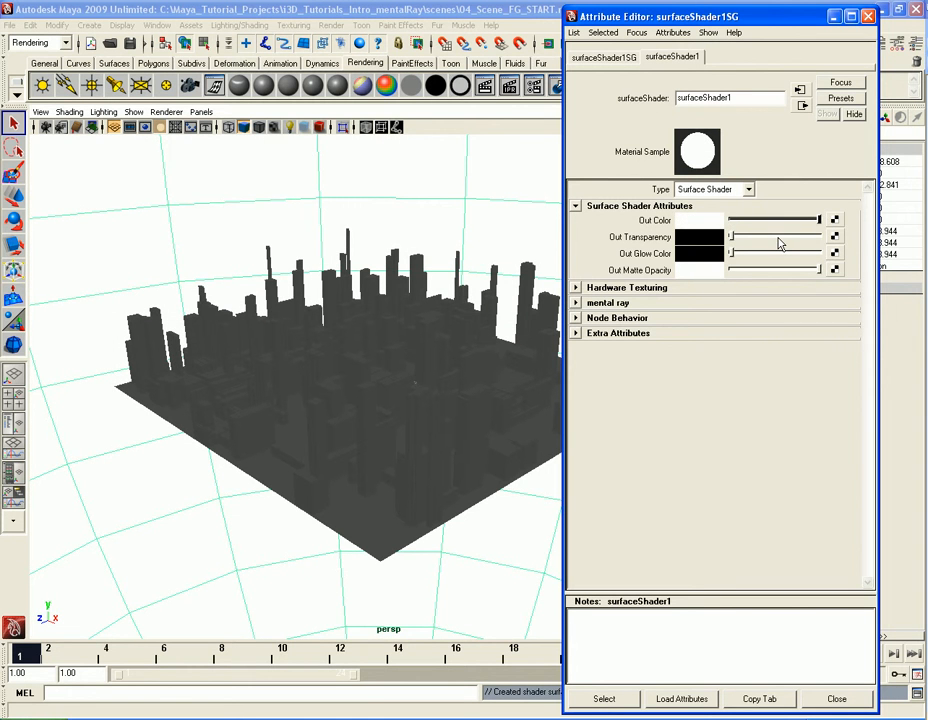
Step: Start an IPR render and choose a tuning region covering most of the city
{"action": "left_click", "coordinate": [510, 90]}
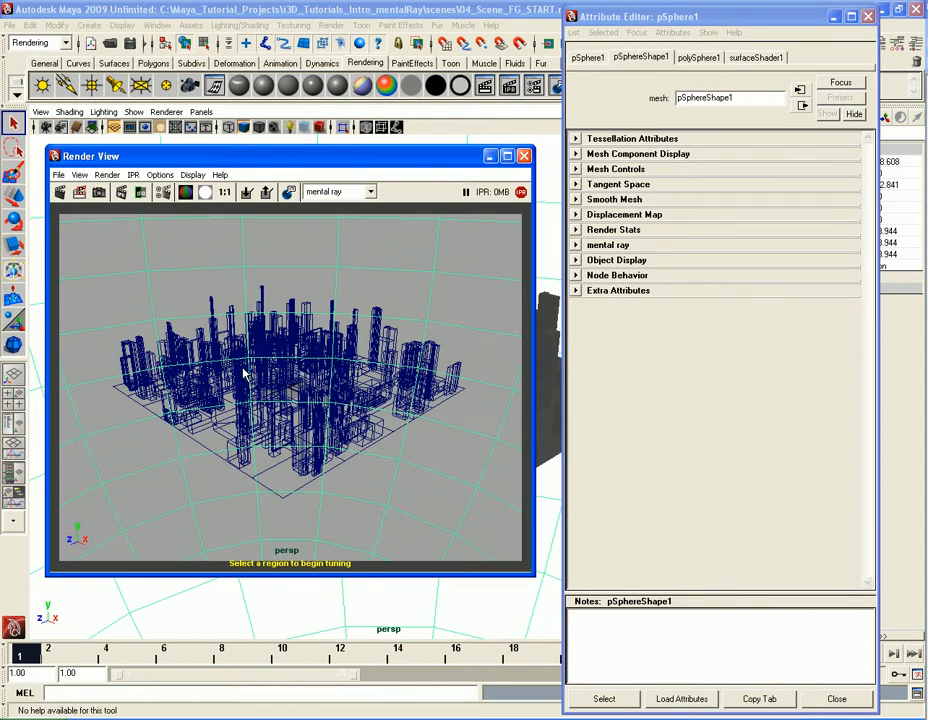
{"action": "left_click_drag", "start_coordinate": [164, 262], "coordinate": [431, 531]}
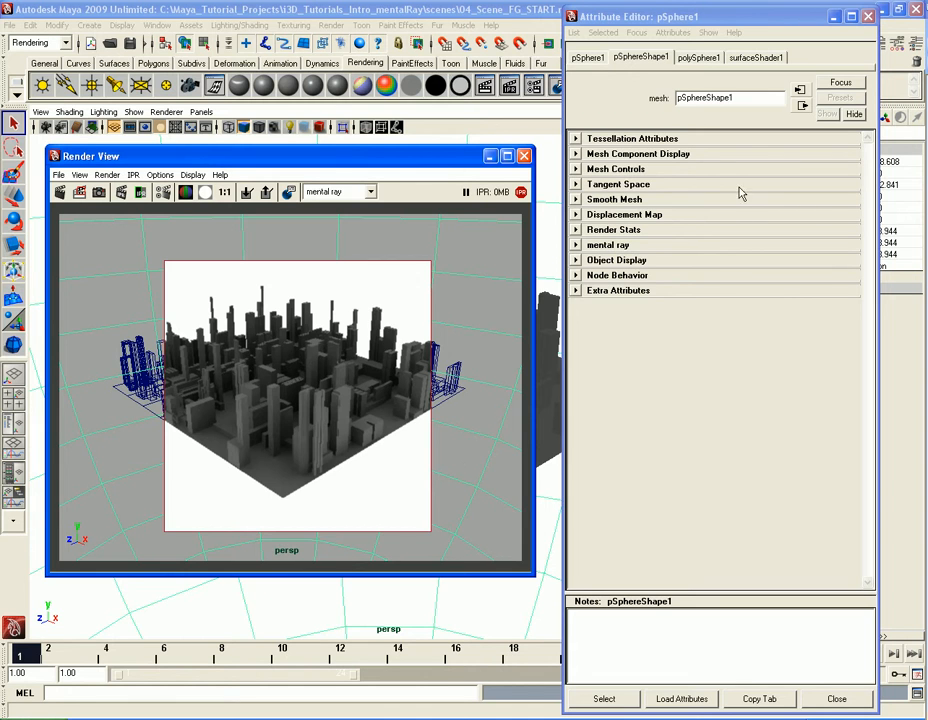
Step: Turn off Auto Load Selected Attributes in the Attribute Editor
{"action": "left_click", "coordinate": [734, 32]}
{"action": "left_click", "coordinate": [650, 20]}
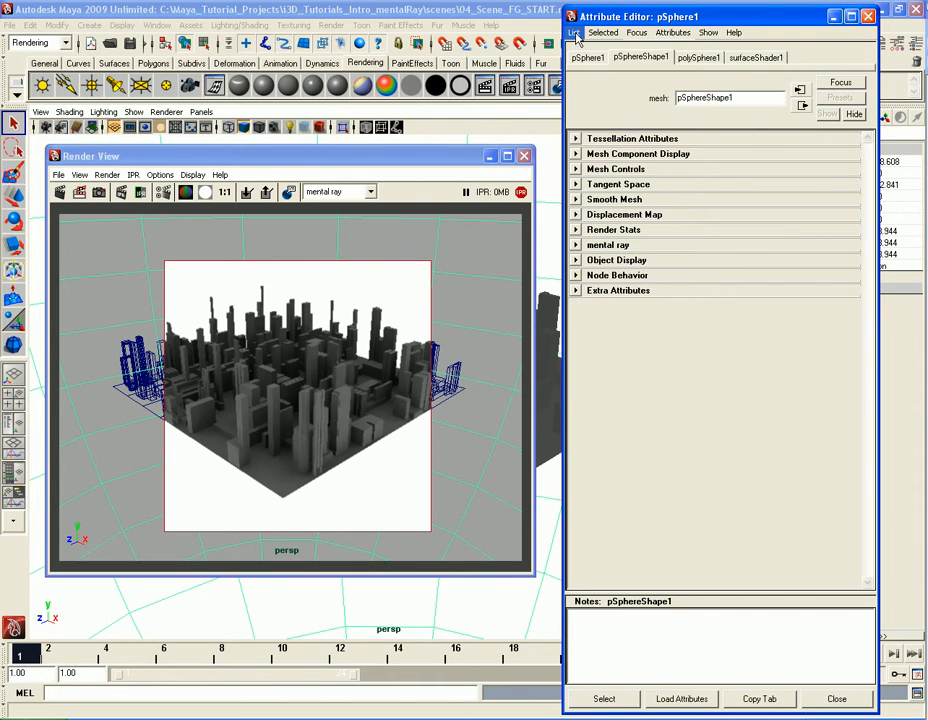
{"action": "left_click", "coordinate": [574, 32]}
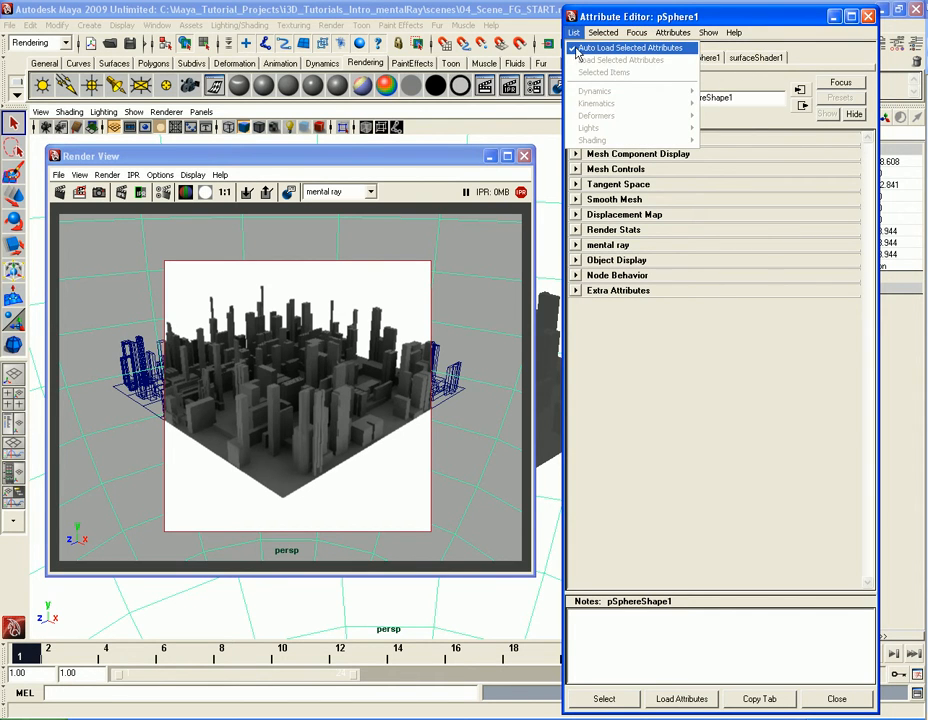
{"action": "left_click", "coordinate": [600, 48]}
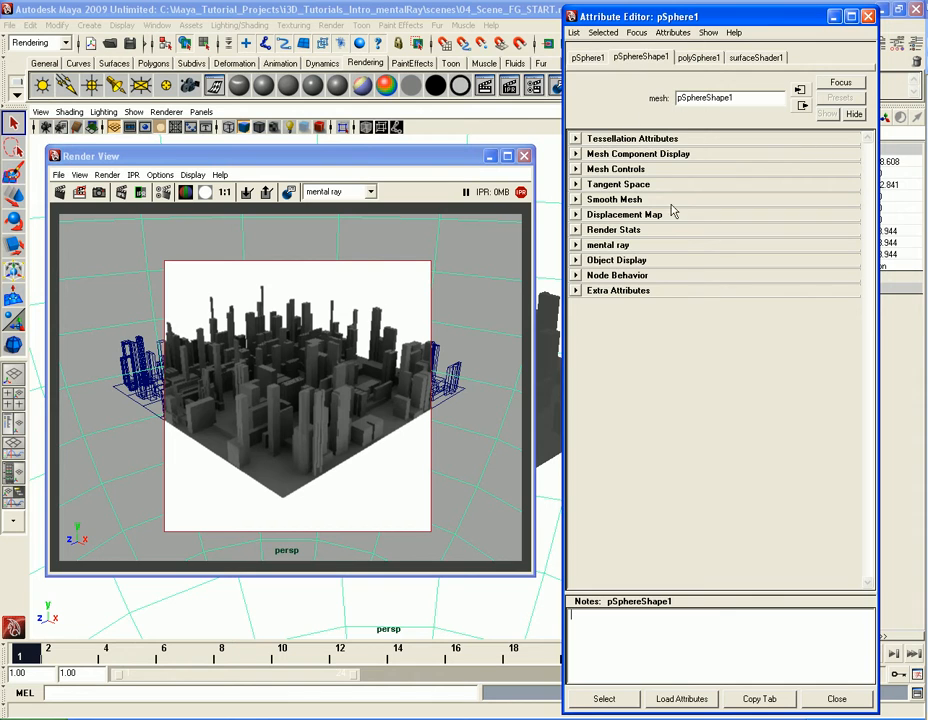
Step: Lower the sphere's surface shader Out Color to mid-grey and further down to black while the IPR region updates
{"action": "left_click", "coordinate": [756, 58]}
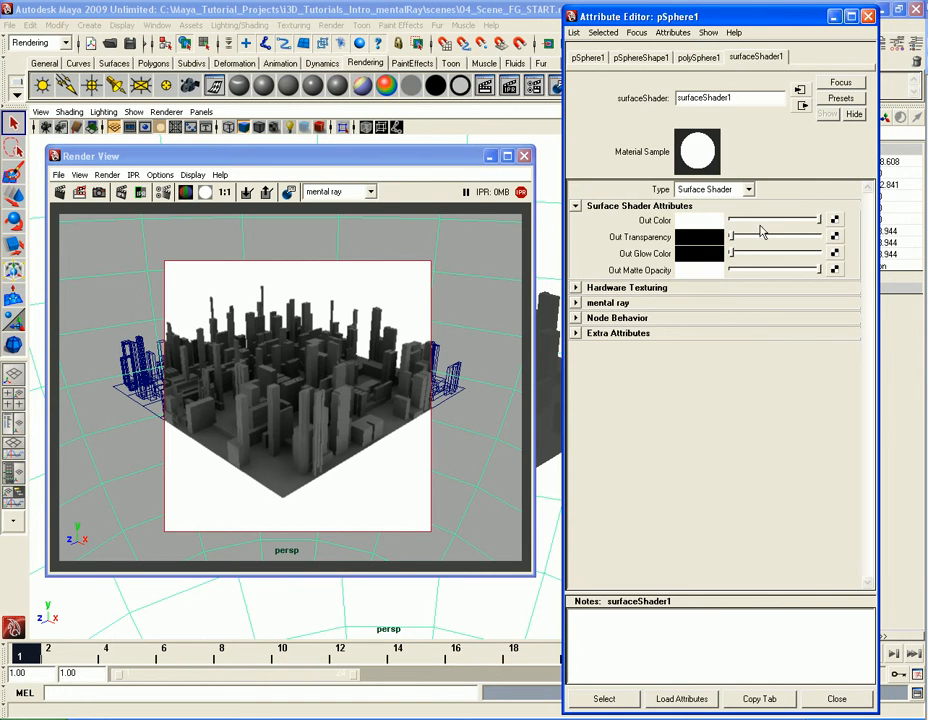
{"action": "left_click_drag", "start_coordinate": [819, 222], "coordinate": [784, 226]}
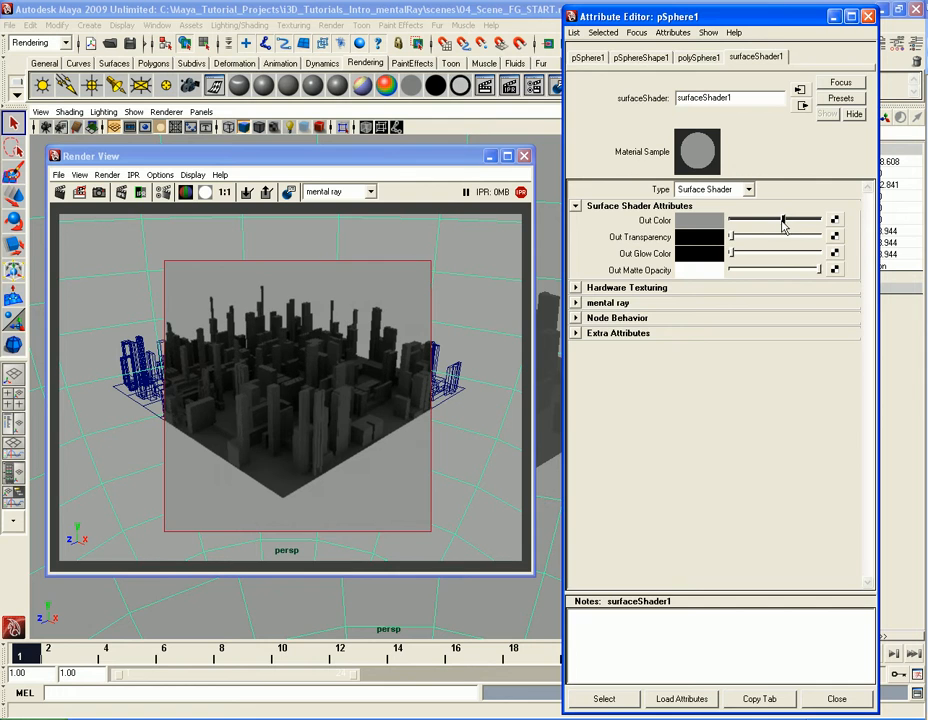
{"action": "left_click_drag", "start_coordinate": [784, 224], "coordinate": [740, 226]}
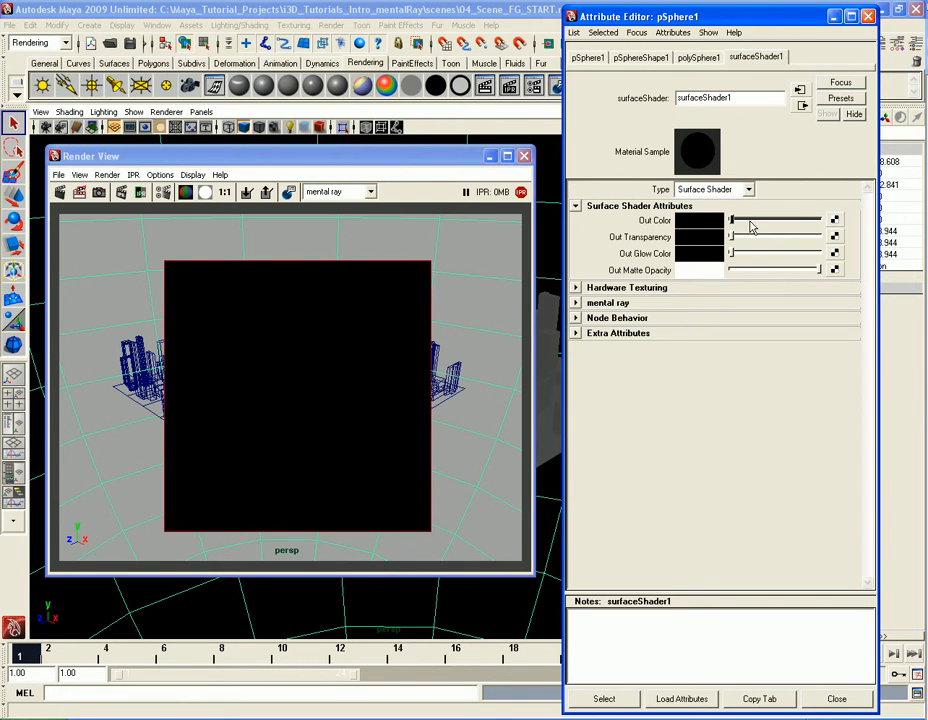
Step: Raise the sphere's surface shader Out Color from black through dark and light grey to pure white while the IPR region updates
{"action": "left_click_drag", "start_coordinate": [733, 224], "coordinate": [755, 226]}
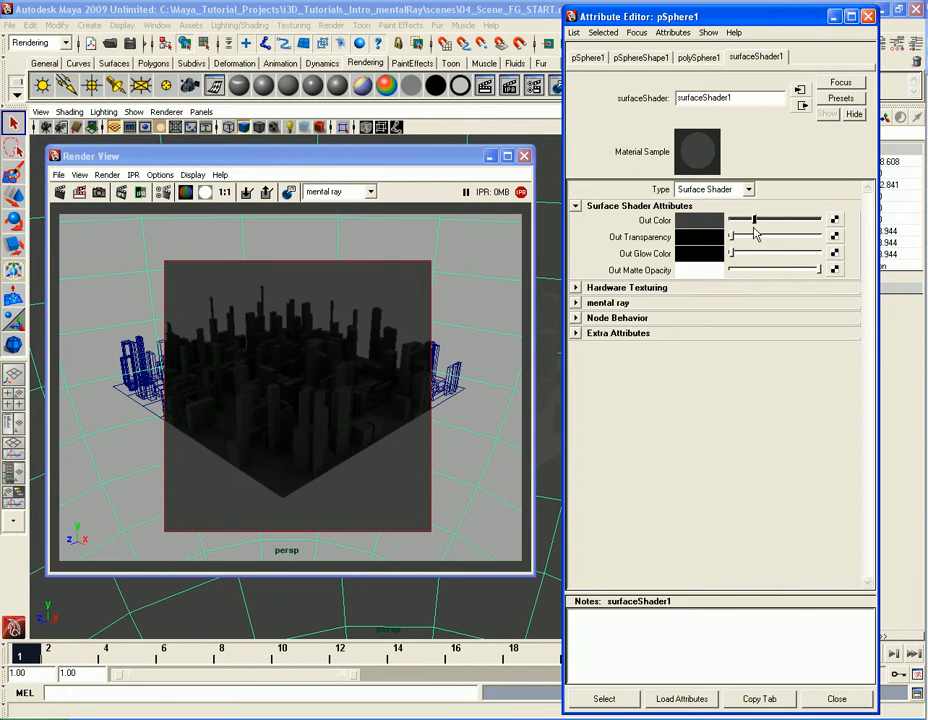
{"action": "left_click_drag", "start_coordinate": [756, 226], "coordinate": [789, 232]}
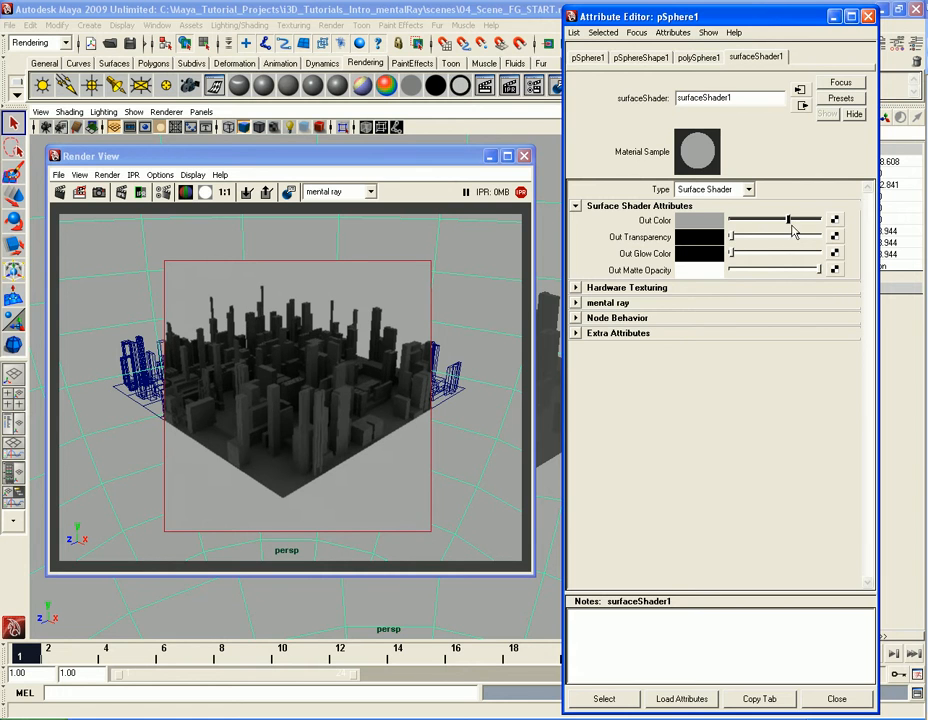
{"action": "left_click_drag", "start_coordinate": [789, 220], "coordinate": [823, 225]}
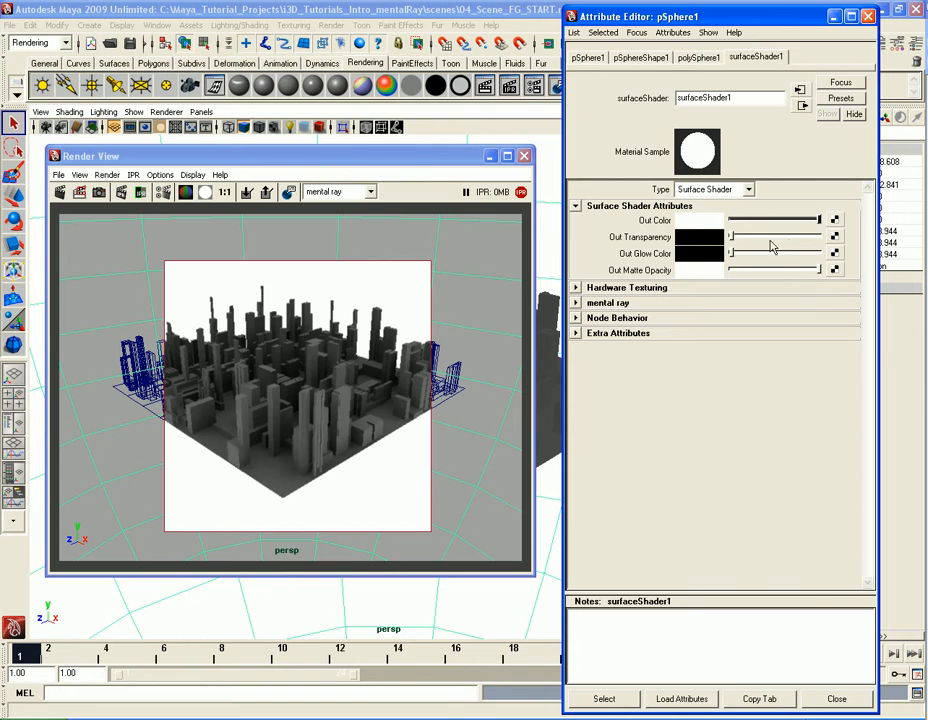
Step: Set the HSV value (V) of the surface shader's Out Color to 2 to brighten the lighting beyond white
{"action": "left_click", "coordinate": [699, 222]}
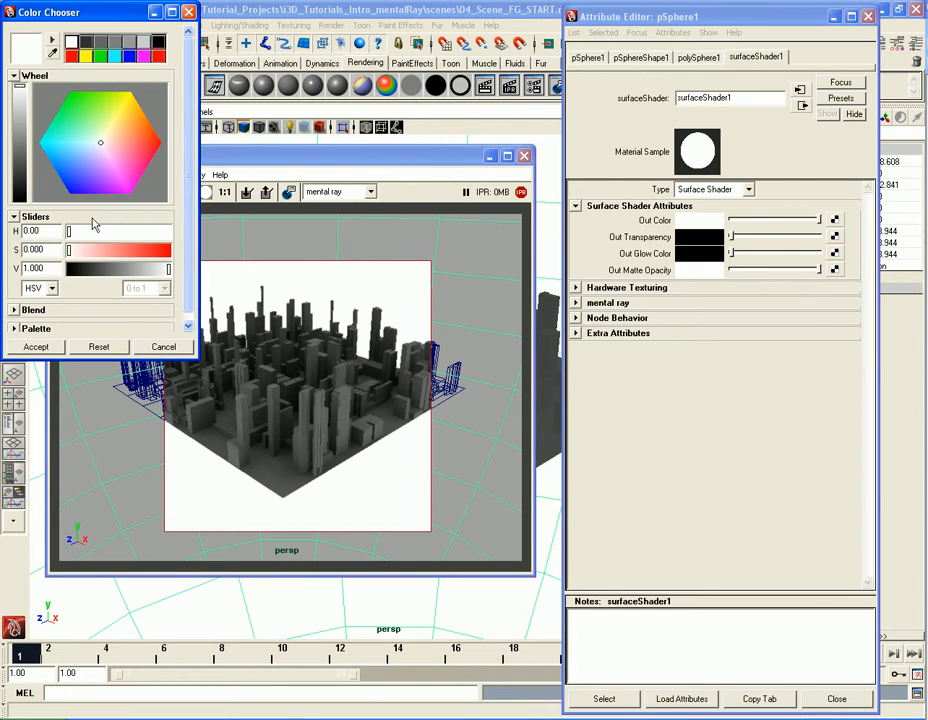
{"action": "double_click", "coordinate": [53, 268]}
{"action": "type", "text": "2"}
{"action": "key", "text": "Return"}
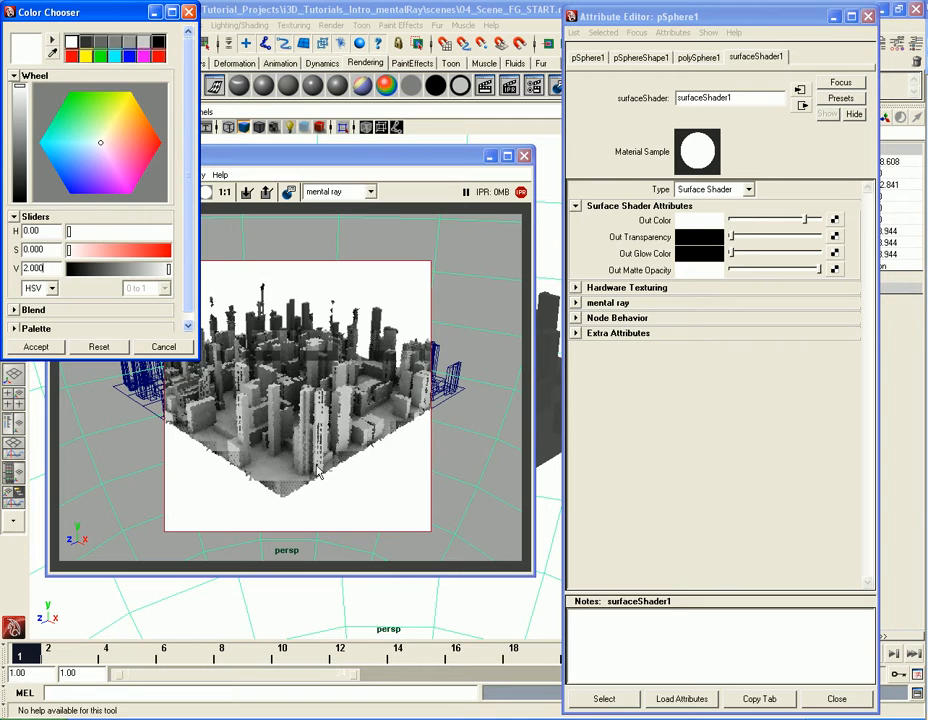
Step: Try a much stronger Out Color value (V) of 5 on the surface shader
{"action": "double_click", "coordinate": [55, 269]}
{"action": "type", "text": "5"}
{"action": "key", "text": "Return"}
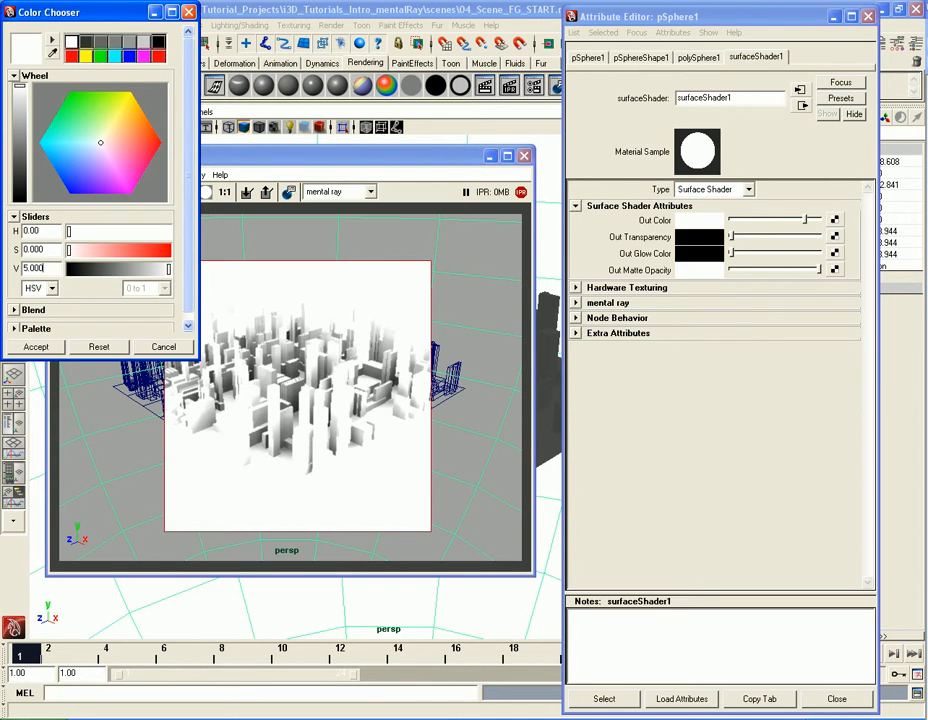
Step: Set the Out Color value (V) back to 2, accept the color, and close the Attribute Editor
{"action": "double_click", "coordinate": [55, 268]}
{"action": "type", "text": "2"}
{"action": "key", "text": "Return"}
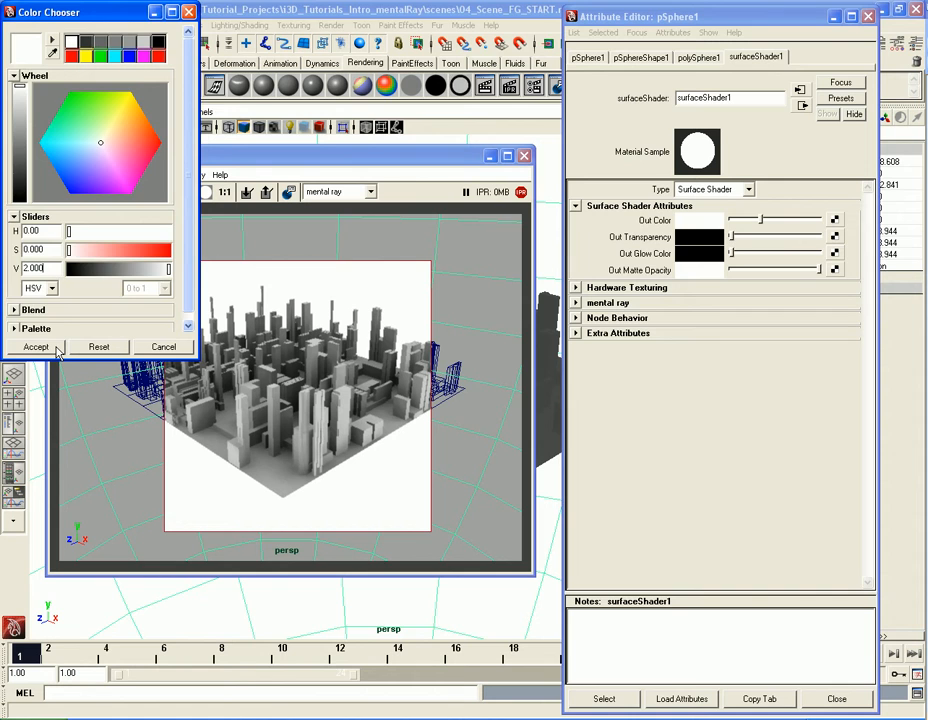
{"action": "left_click", "coordinate": [36, 347]}
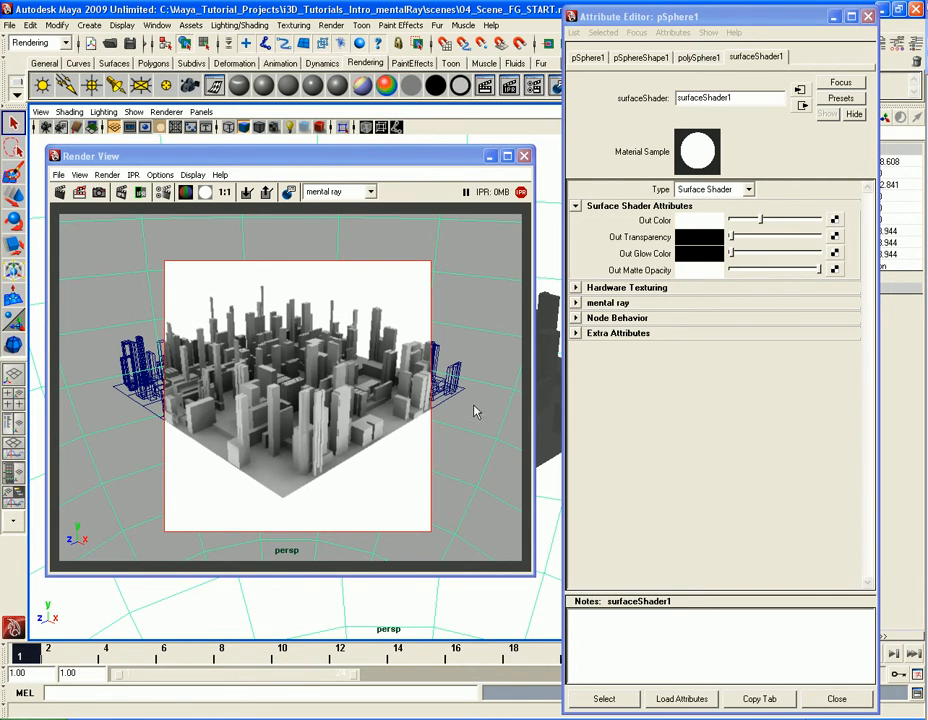
{"action": "left_click", "coordinate": [869, 17]}
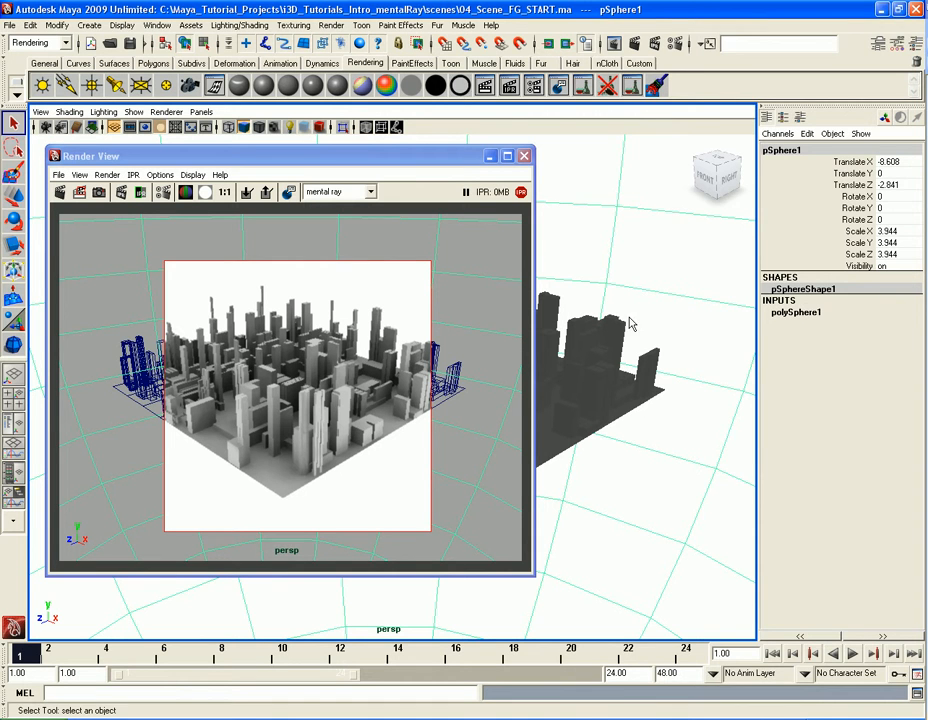
Step: Open the Render Settings with mental ray's Final Gathering options
{"action": "left_click", "coordinate": [655, 43]}
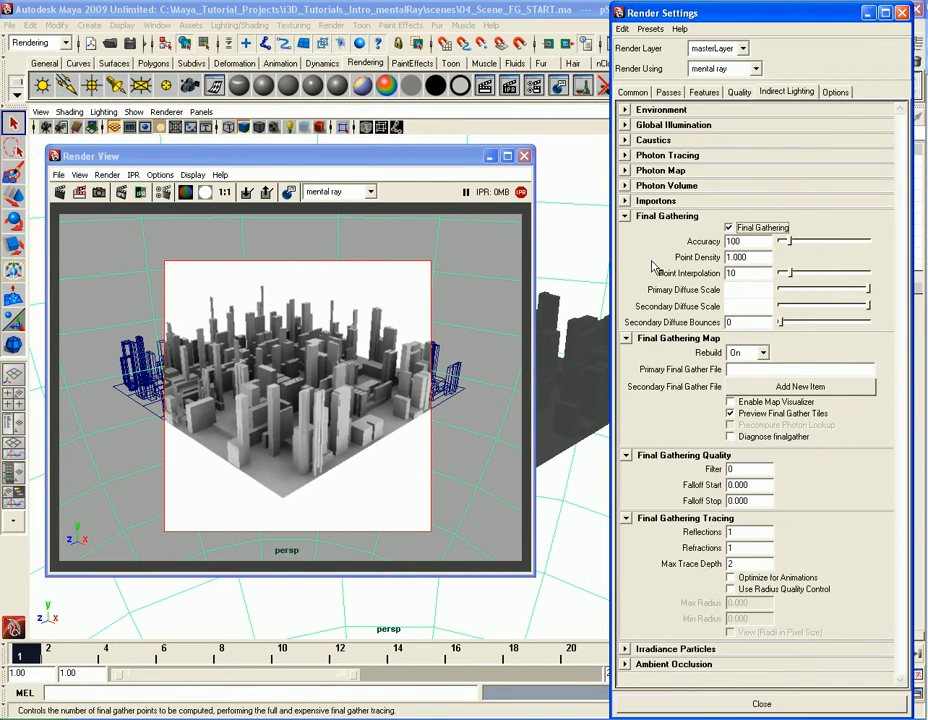